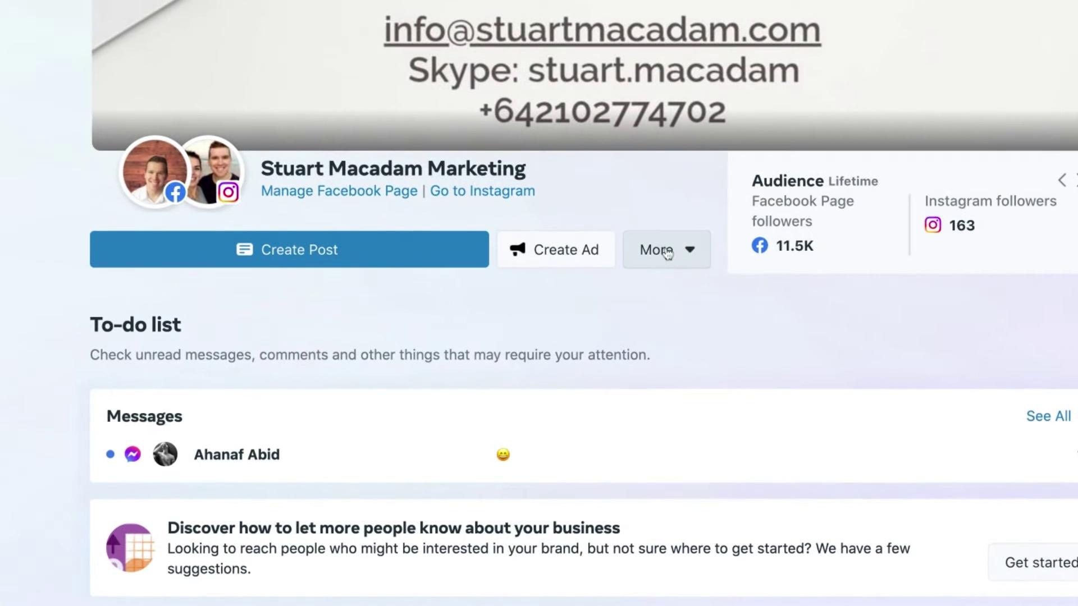
Step: Start a new story from the Create Story option under More
{"action": "left_click", "coordinate": [667, 253]}
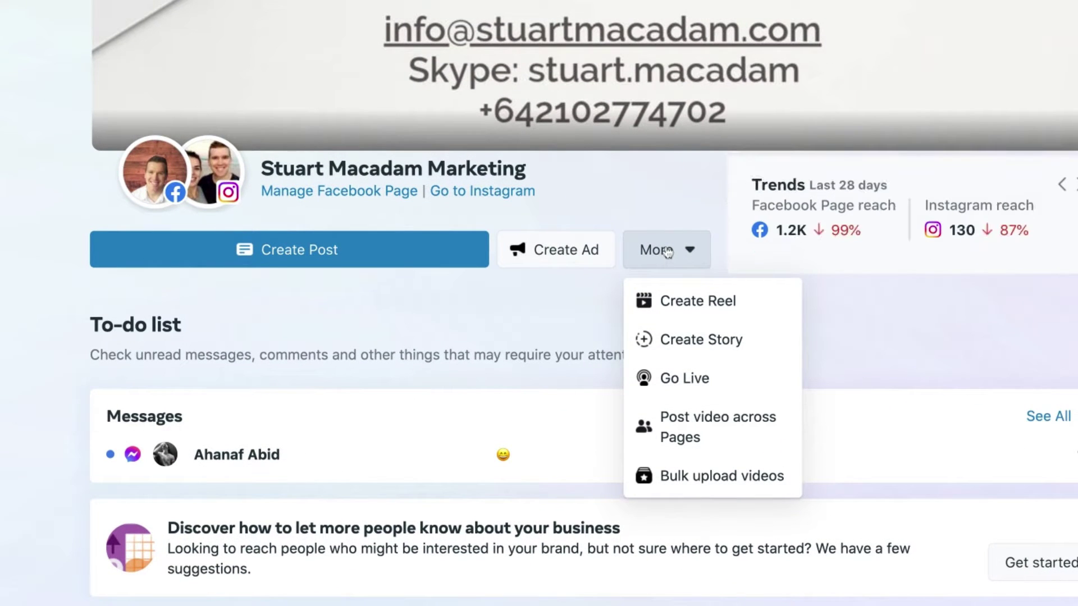
{"action": "left_click", "coordinate": [707, 341]}
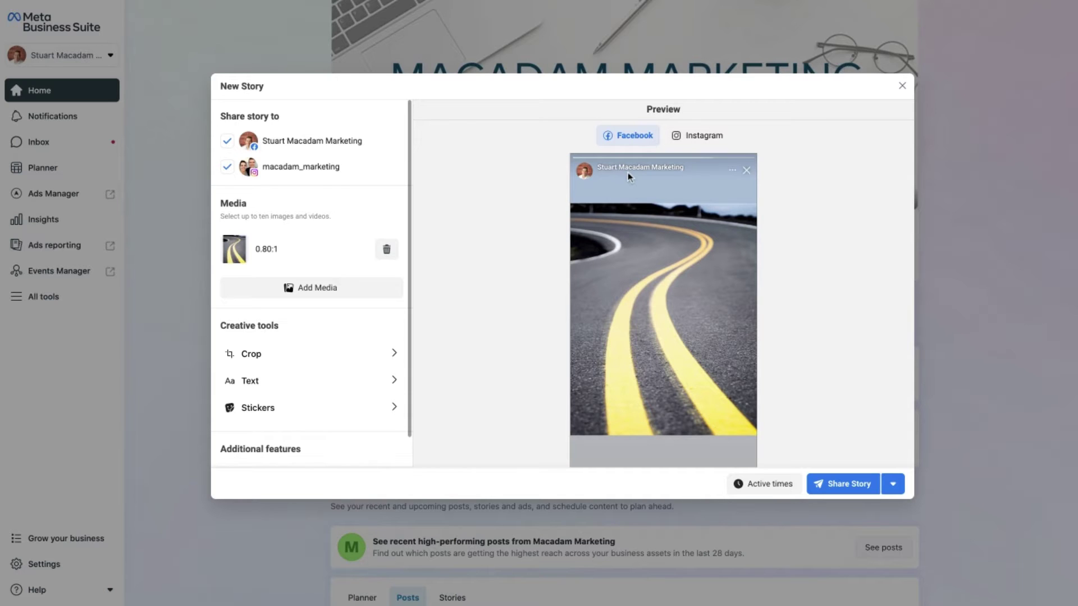
Step: Compare Square and Original crops, then apply Full-screen Vertical 9:16 and check both previews
{"action": "left_click", "coordinate": [699, 136]}
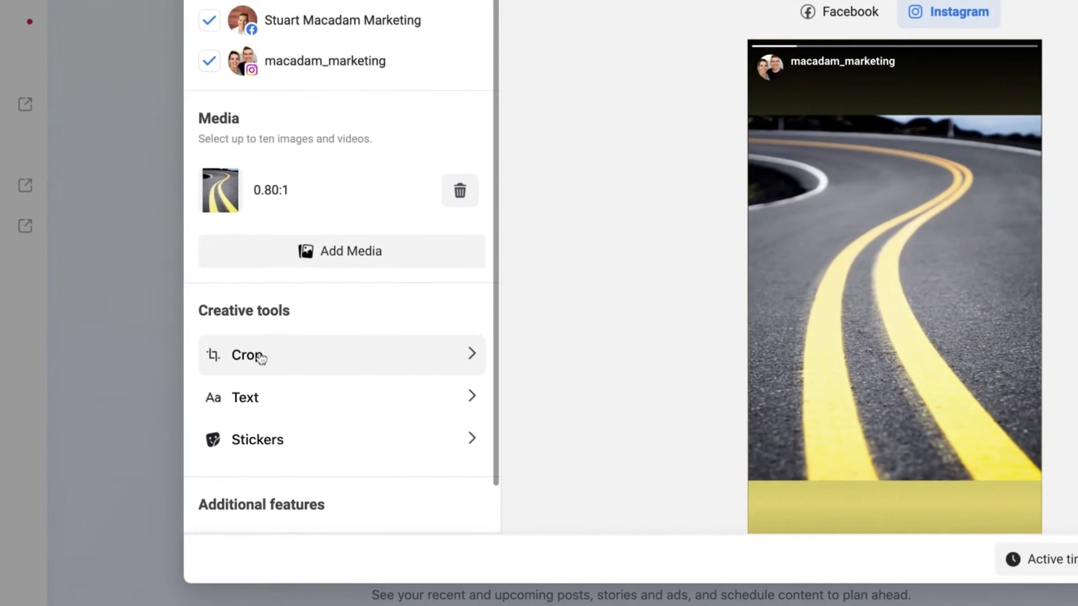
{"action": "left_click", "coordinate": [260, 355]}
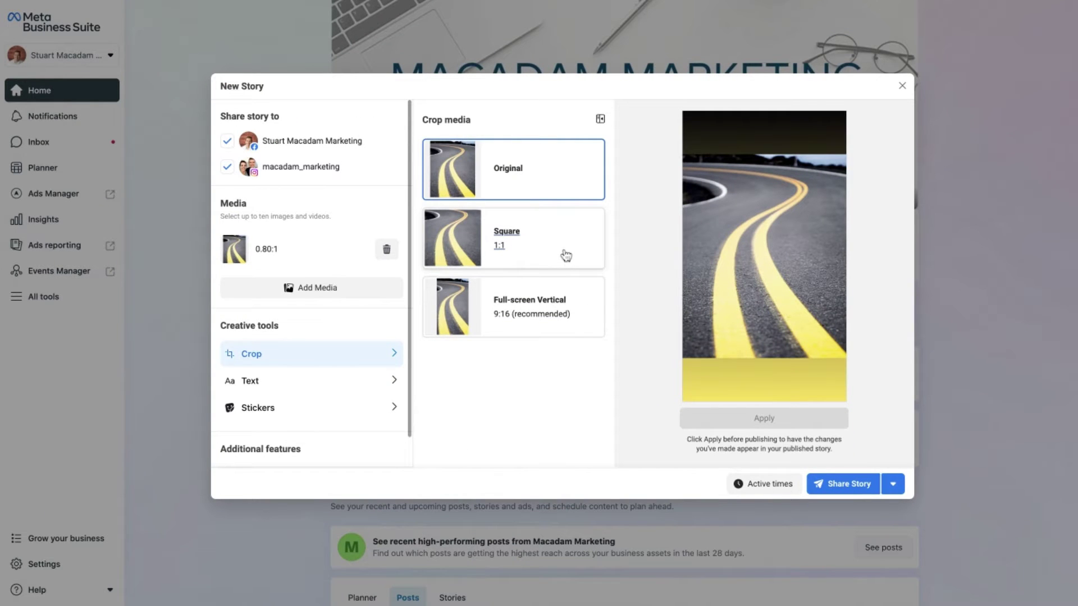
{"action": "left_click", "coordinate": [566, 256]}
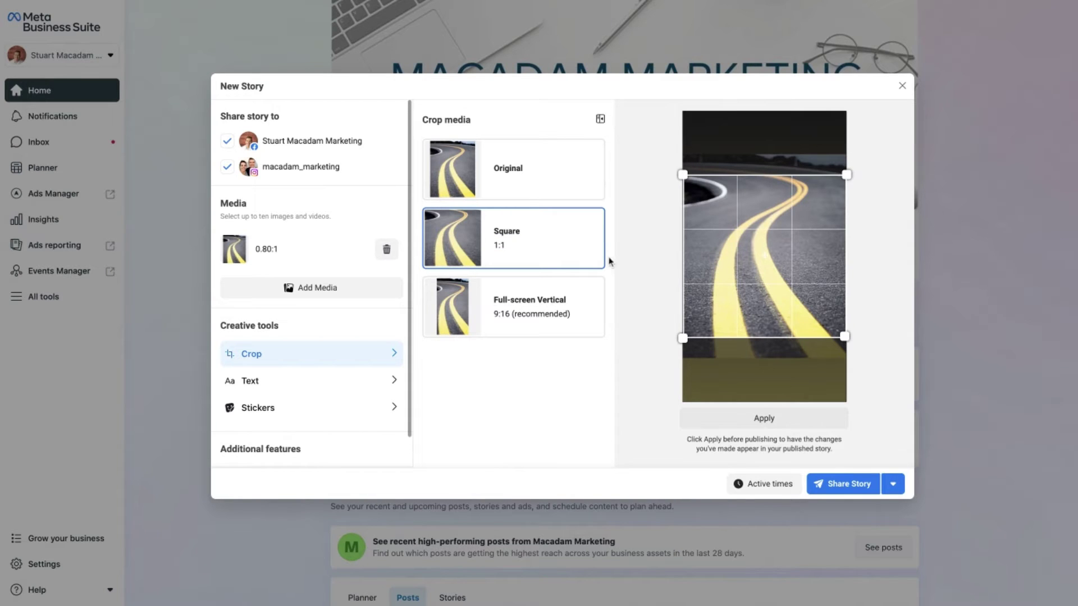
{"action": "left_click", "coordinate": [566, 169]}
{"action": "left_click", "coordinate": [563, 235]}
{"action": "left_click", "coordinate": [583, 306]}
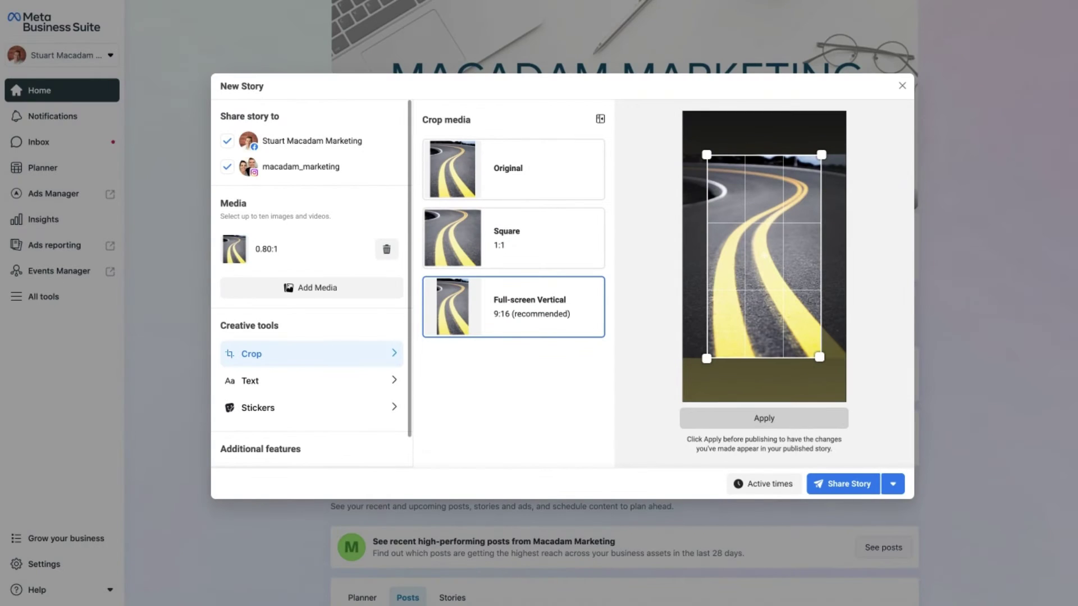
{"action": "left_click", "coordinate": [763, 418]}
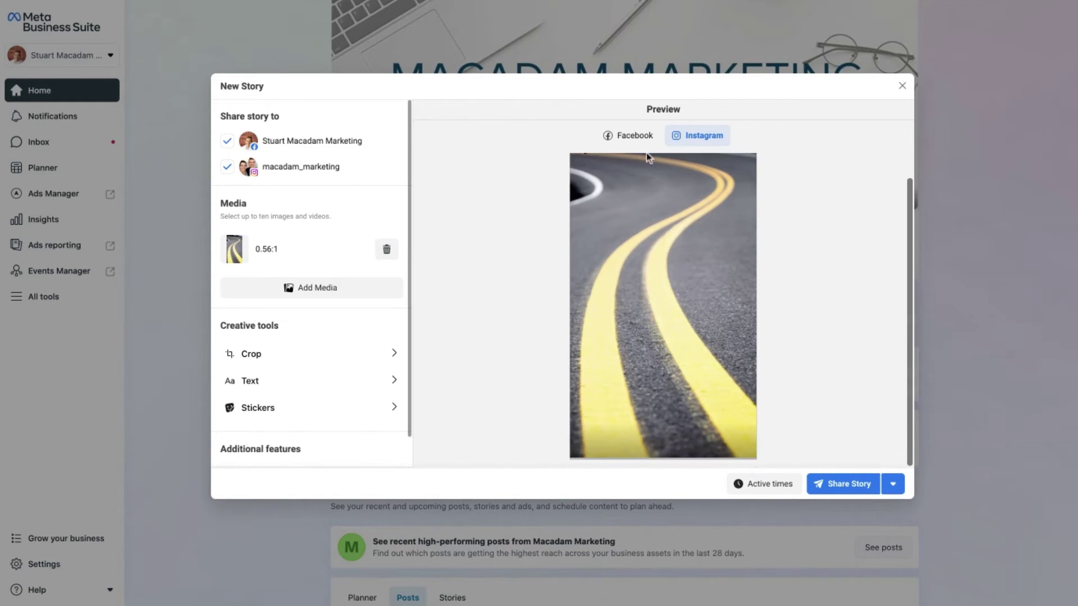
{"action": "left_click", "coordinate": [627, 135]}
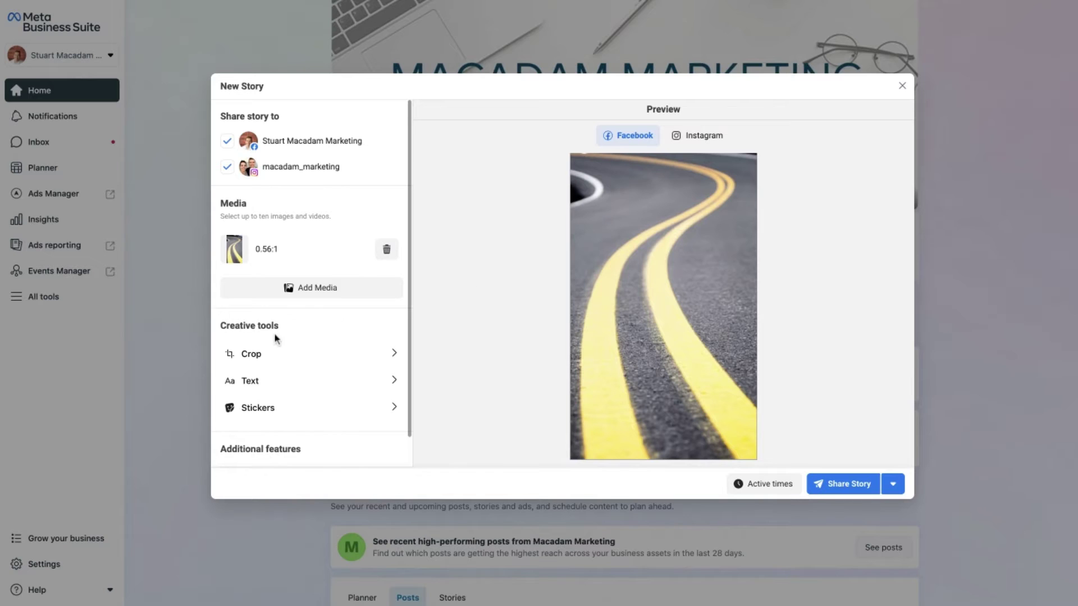
Step: Add a white text box and move it onto the road mid-photo
{"action": "left_click", "coordinate": [272, 387]}
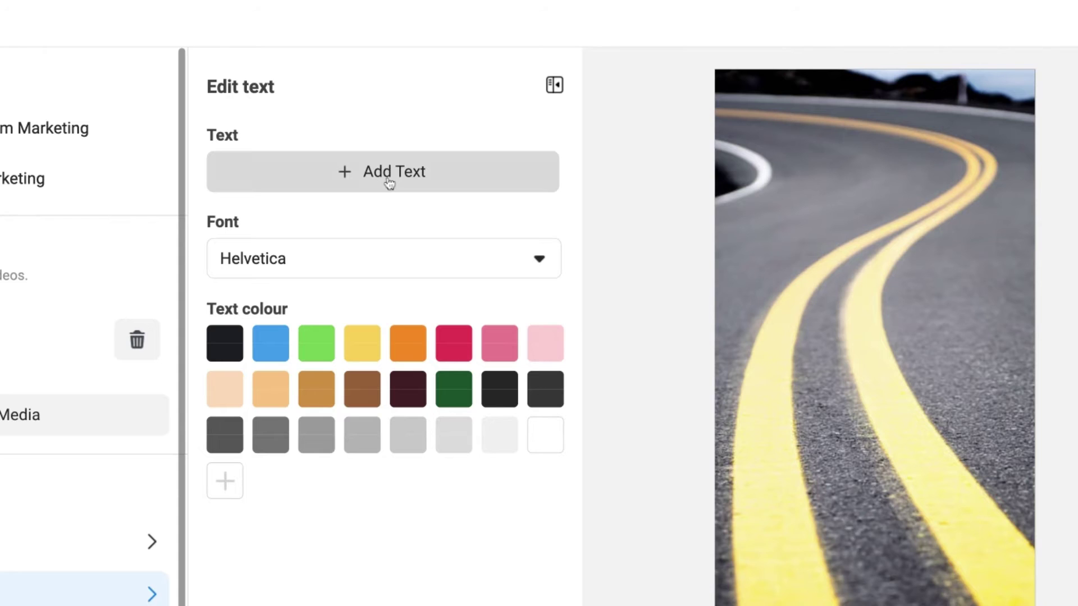
{"action": "left_click", "coordinate": [389, 184]}
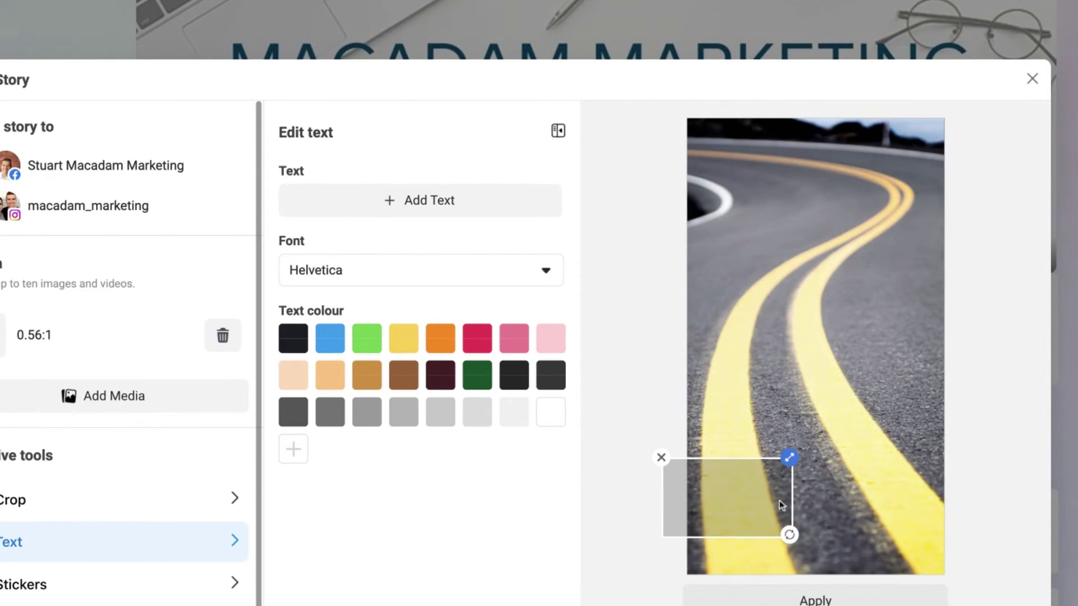
{"action": "left_click_drag", "start_coordinate": [740, 482], "coordinate": [783, 269]}
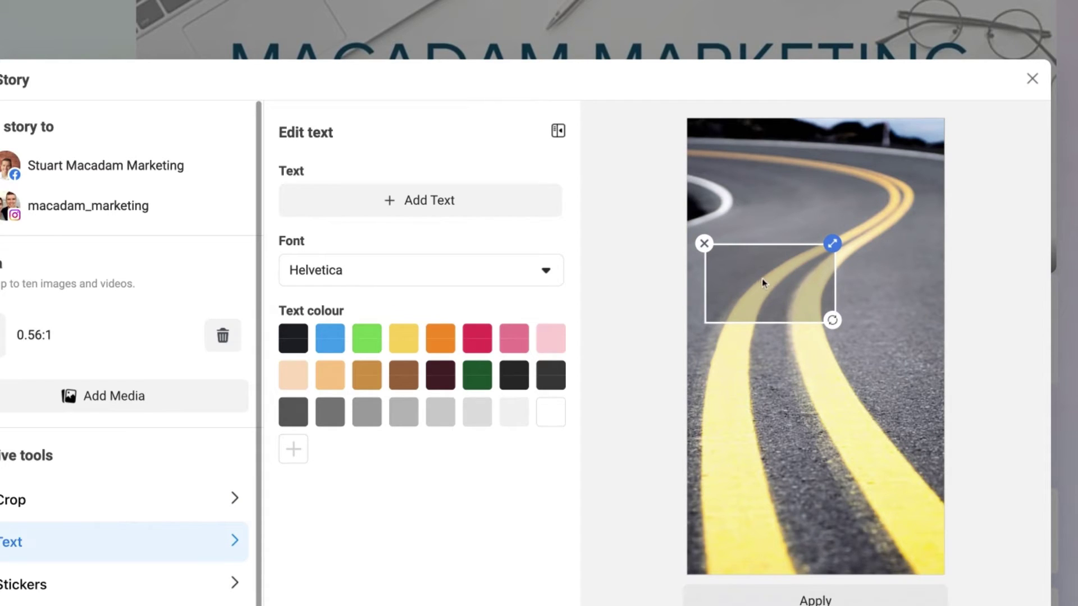
{"action": "mouse_move", "coordinate": [763, 278]}
{"action": "left_mouse_down"}
{"action": "mouse_move", "coordinate": [786, 279]}
{"action": "mouse_move", "coordinate": [810, 335]}
{"action": "left_mouse_up"}
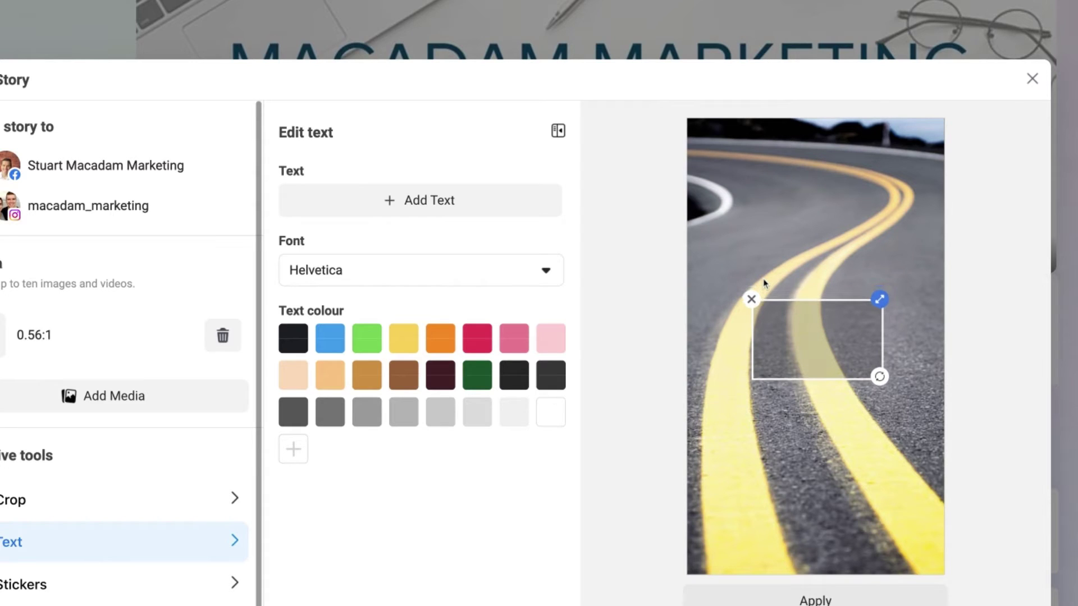
{"action": "left_click", "coordinate": [551, 412]}
Step: Type 'The Road Ahead Is Exciting!' on two lines, trying blue and yellow before white
{"action": "type", "text": "he Road Ahead"}
{"action": "key", "text": "Return"}
{"action": "type", "text": "Is Exciting"}
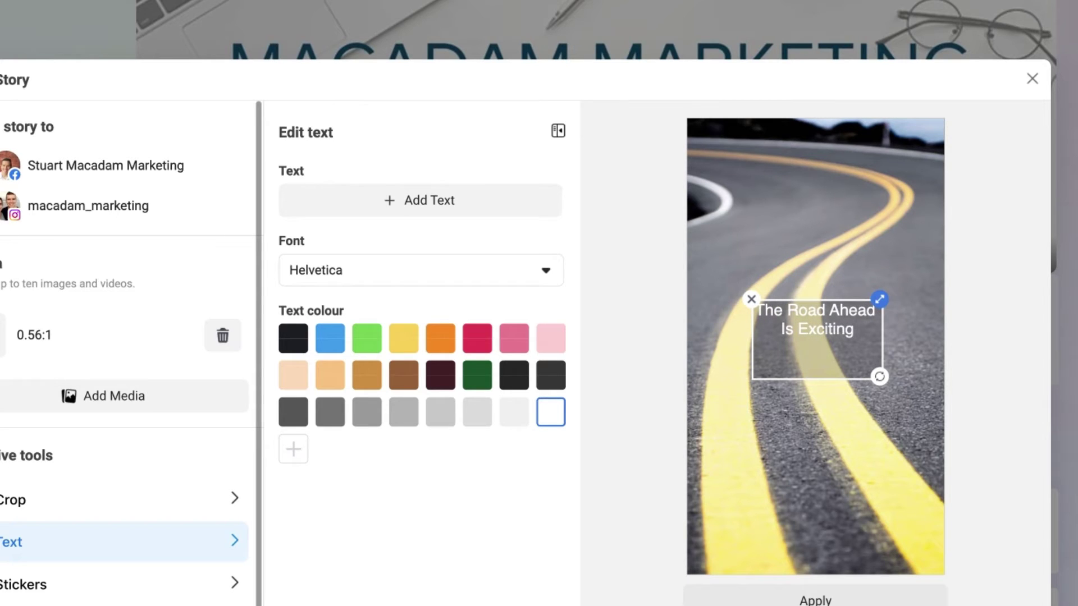
{"action": "type", "text": "!"}
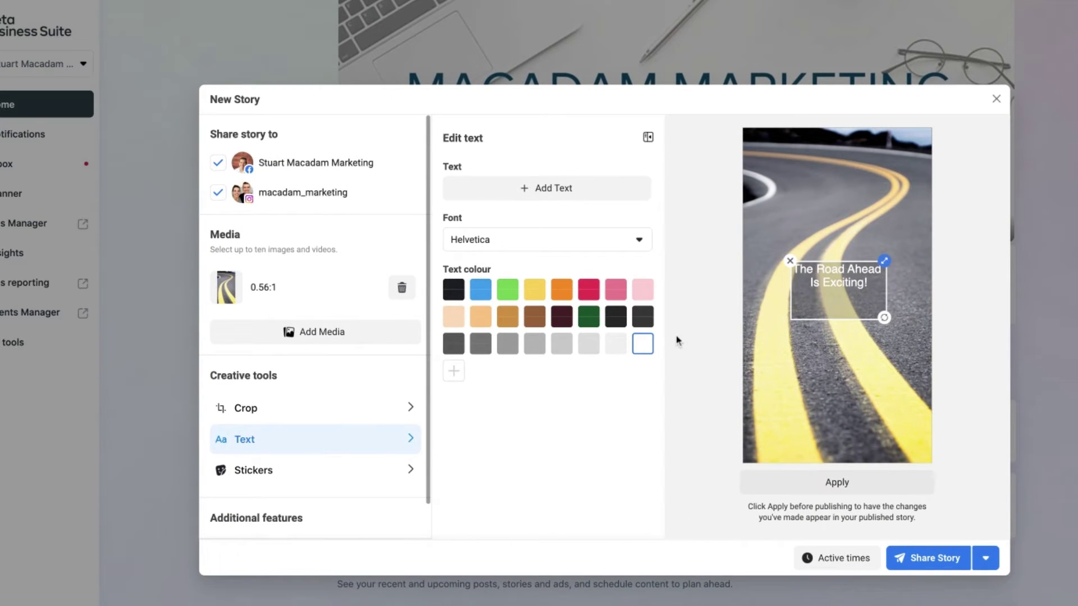
{"action": "left_click", "coordinate": [481, 290]}
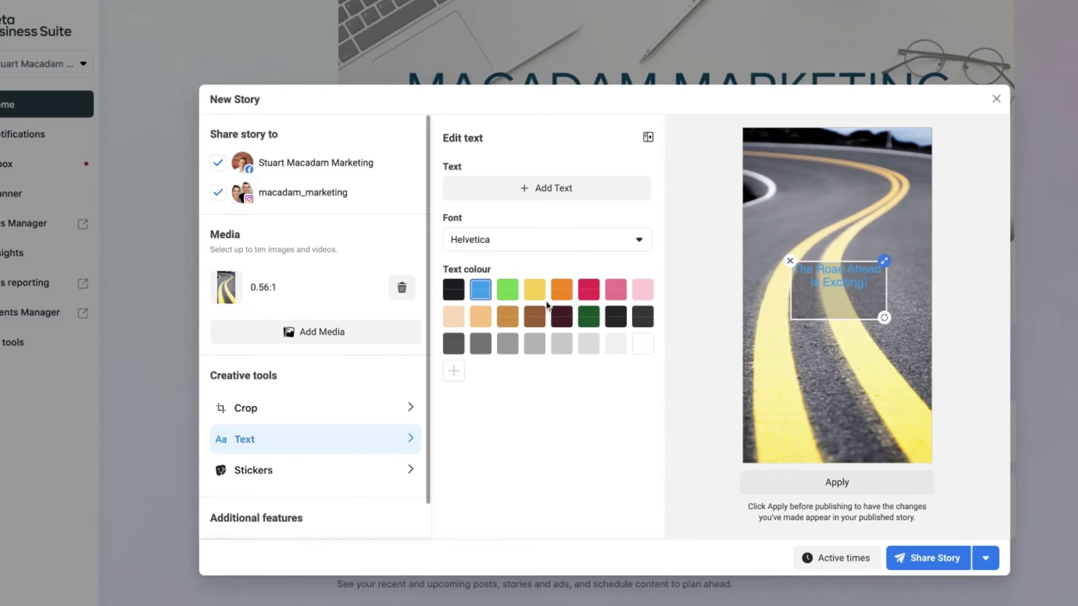
{"action": "left_click", "coordinate": [535, 297]}
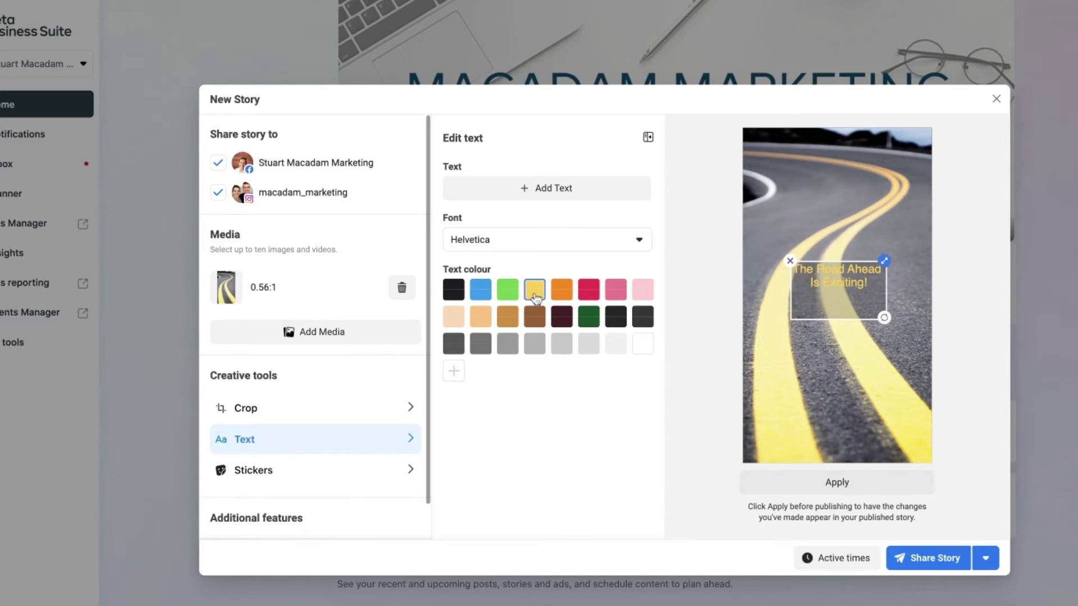
{"action": "left_click", "coordinate": [644, 350]}
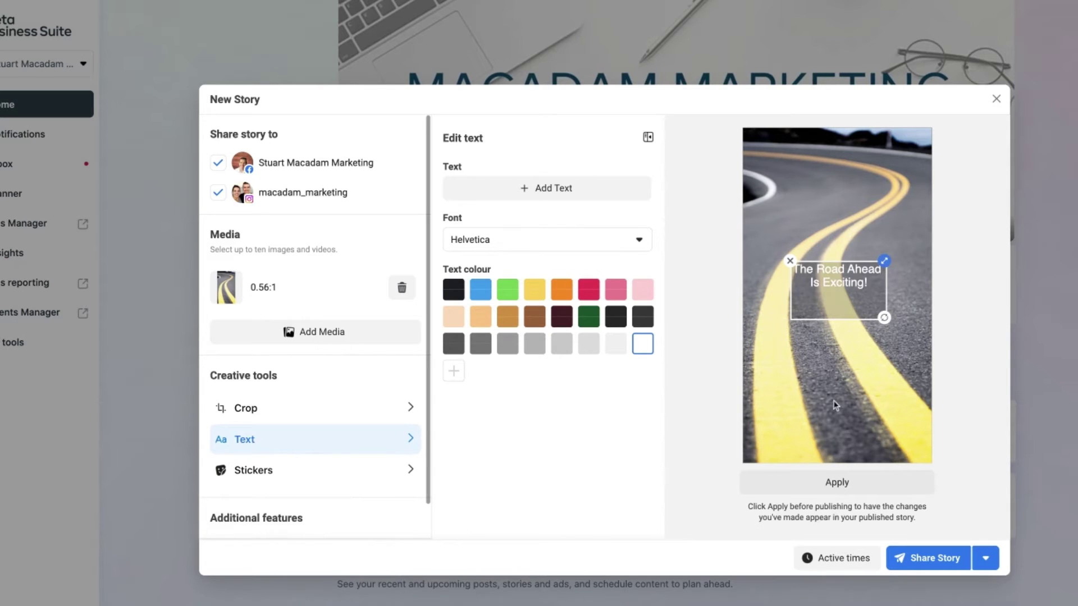
Step: Enlarge the caption, switch its font to Courier and apply it to the story
{"action": "left_click_drag", "start_coordinate": [884, 266], "coordinate": [893, 247]}
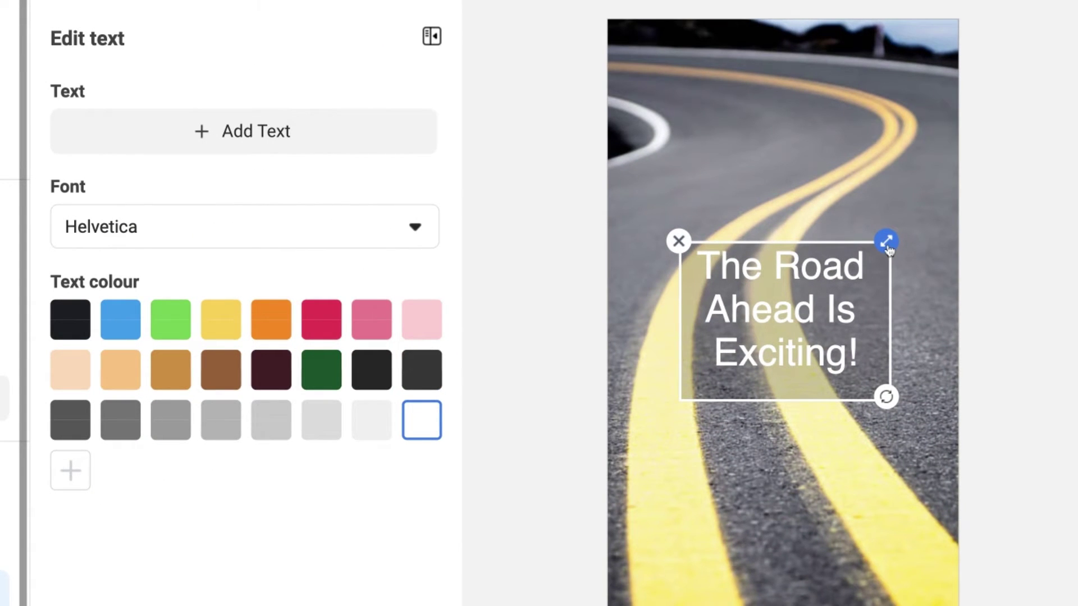
{"action": "mouse_move", "coordinate": [888, 250]}
{"action": "left_mouse_down"}
{"action": "mouse_move", "coordinate": [924, 211]}
{"action": "mouse_move", "coordinate": [873, 259]}
{"action": "left_mouse_up"}
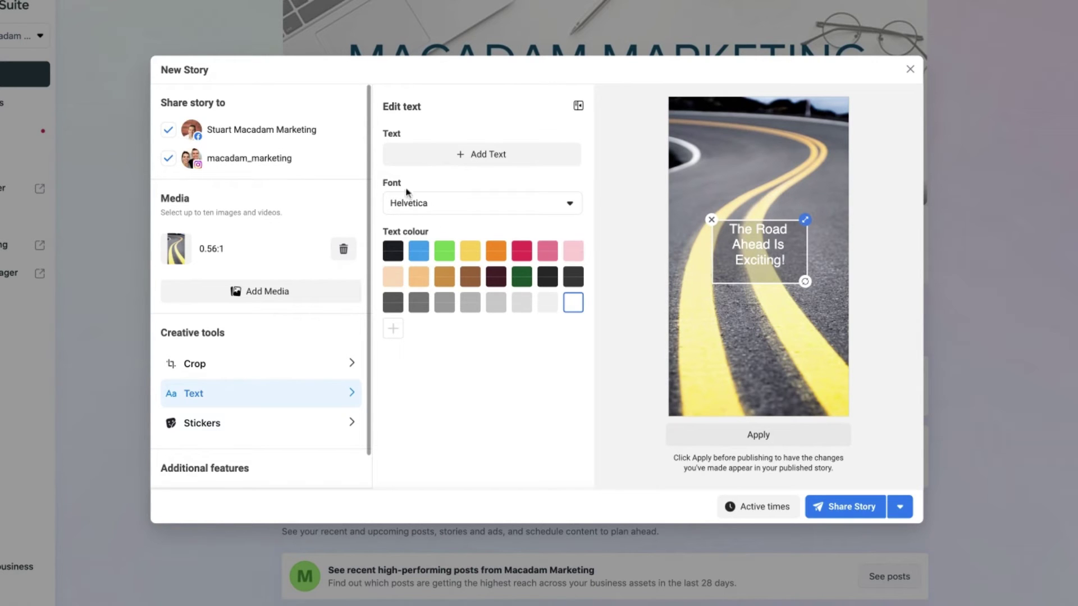
{"action": "left_click", "coordinate": [524, 210]}
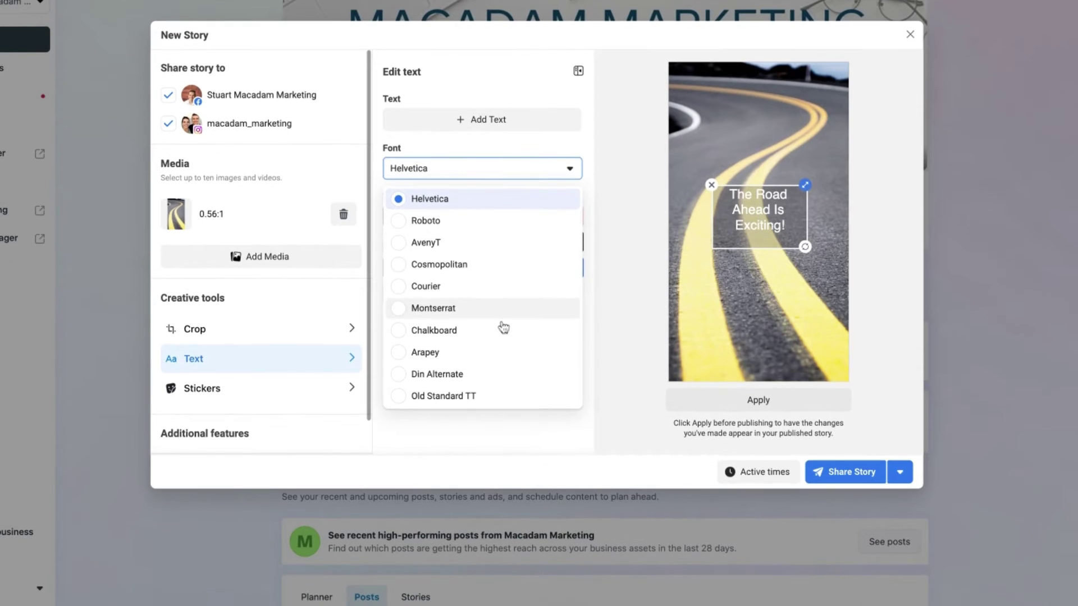
{"action": "left_click", "coordinate": [443, 287]}
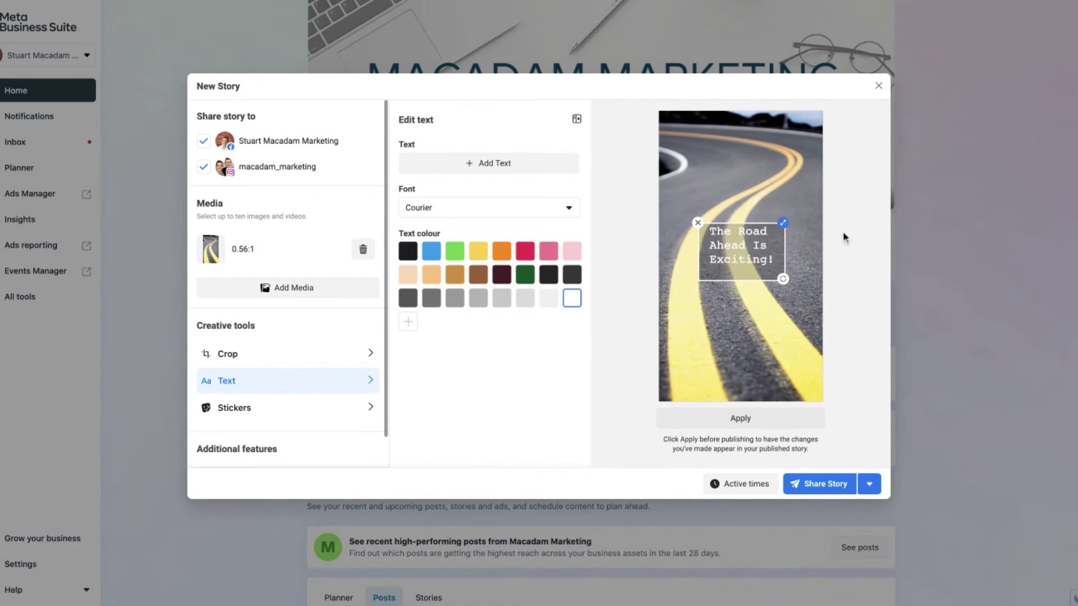
{"action": "left_click", "coordinate": [757, 421]}
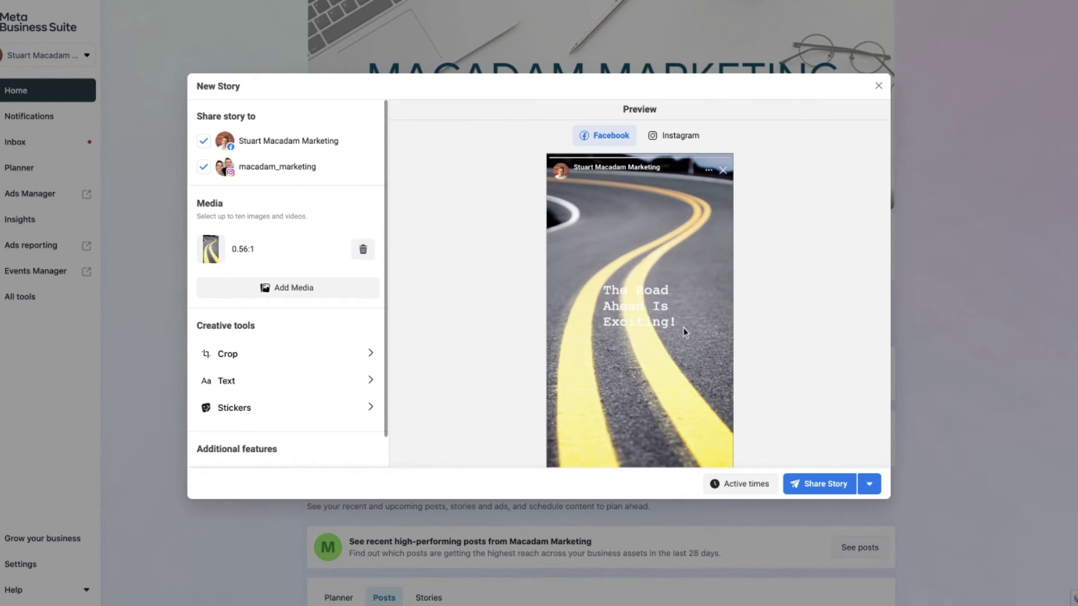
{"action": "scroll", "coordinate": [644, 316], "scroll_direction": "down", "scroll_amount": 1}
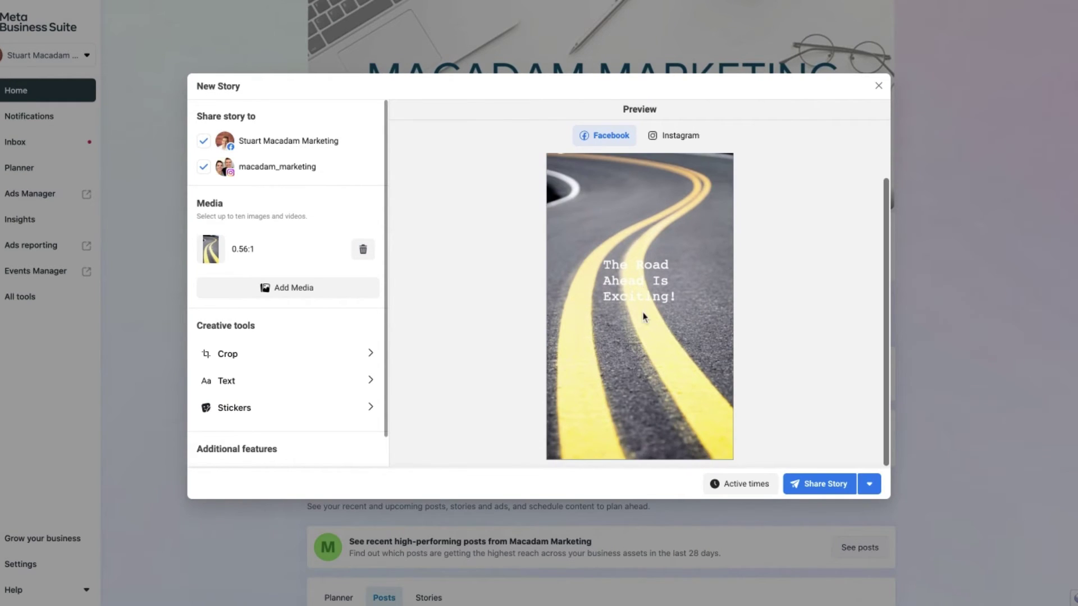
Step: Recolour the caption with the green swatch and apply it
{"action": "left_click", "coordinate": [300, 385]}
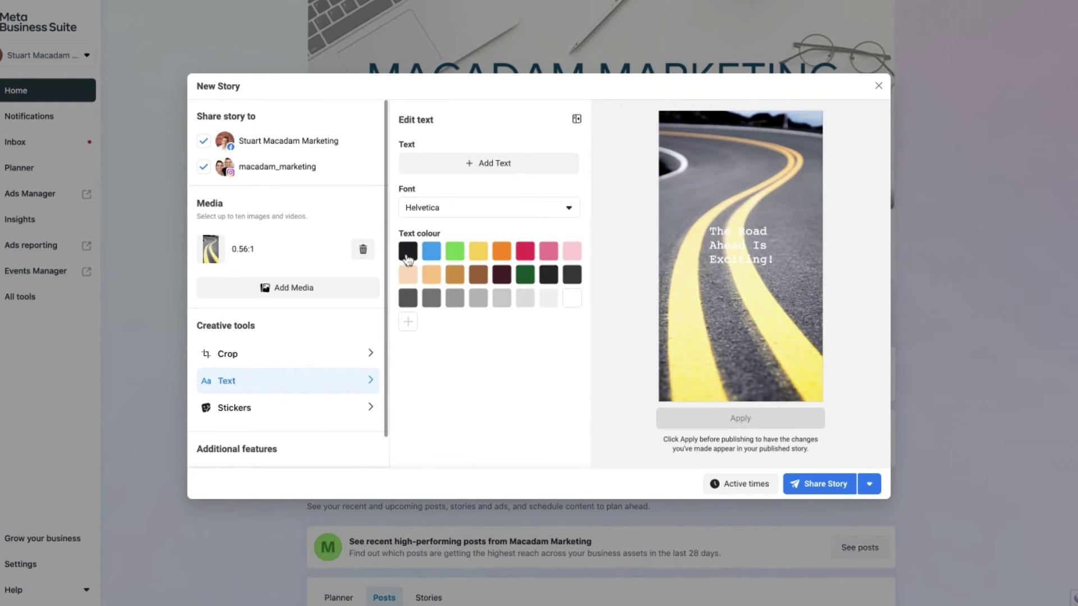
{"action": "left_click", "coordinate": [455, 252]}
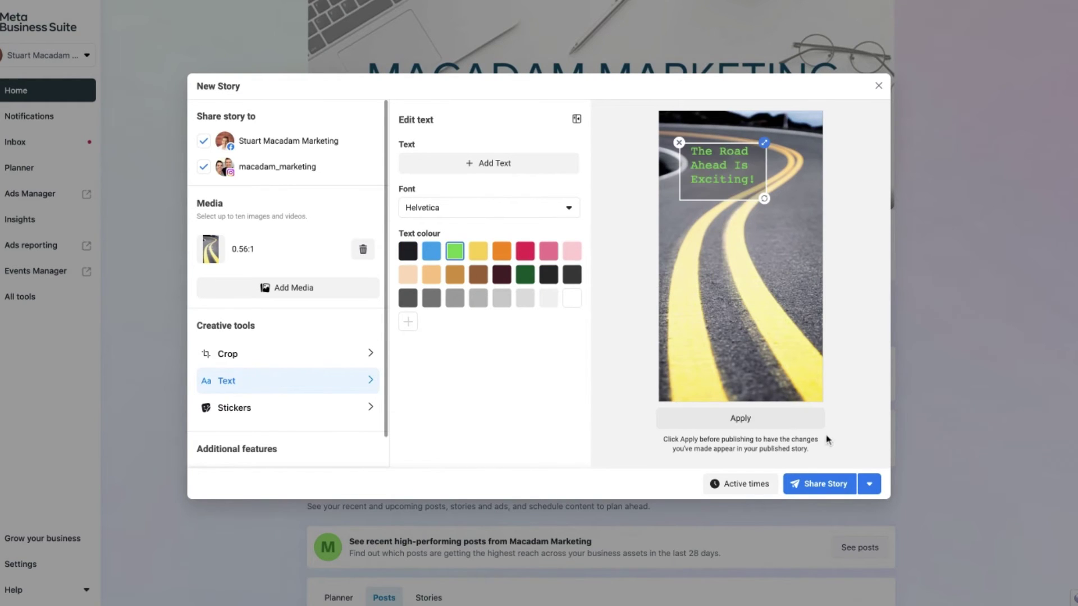
{"action": "left_click", "coordinate": [759, 420]}
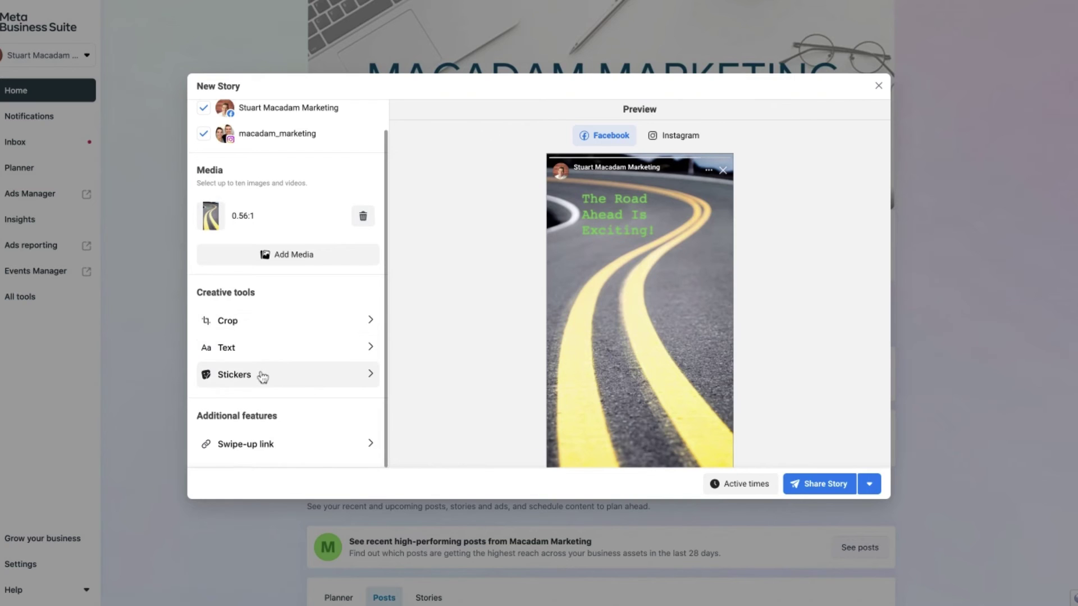
Step: Browse the stickers and add the yellow smiley to the story
{"action": "left_click", "coordinate": [245, 381]}
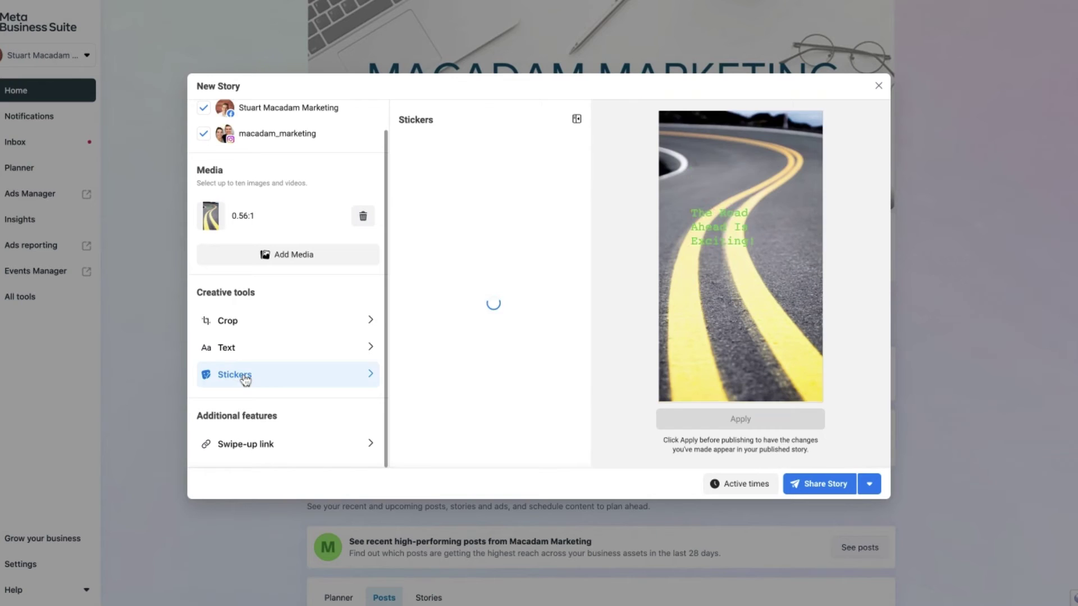
{"action": "scroll", "coordinate": [553, 234], "scroll_direction": "down", "scroll_amount": 2}
{"action": "scroll", "coordinate": [553, 234], "scroll_direction": "down", "scroll_amount": 5}
{"action": "scroll", "coordinate": [553, 235], "scroll_direction": "up", "scroll_amount": 4}
{"action": "scroll", "coordinate": [553, 234], "scroll_direction": "down", "scroll_amount": 2}
{"action": "scroll", "coordinate": [553, 234], "scroll_direction": "down", "scroll_amount": 5}
{"action": "scroll", "coordinate": [553, 234], "scroll_direction": "up", "scroll_amount": 4}
{"action": "scroll", "coordinate": [572, 243], "scroll_direction": "up", "scroll_amount": 5}
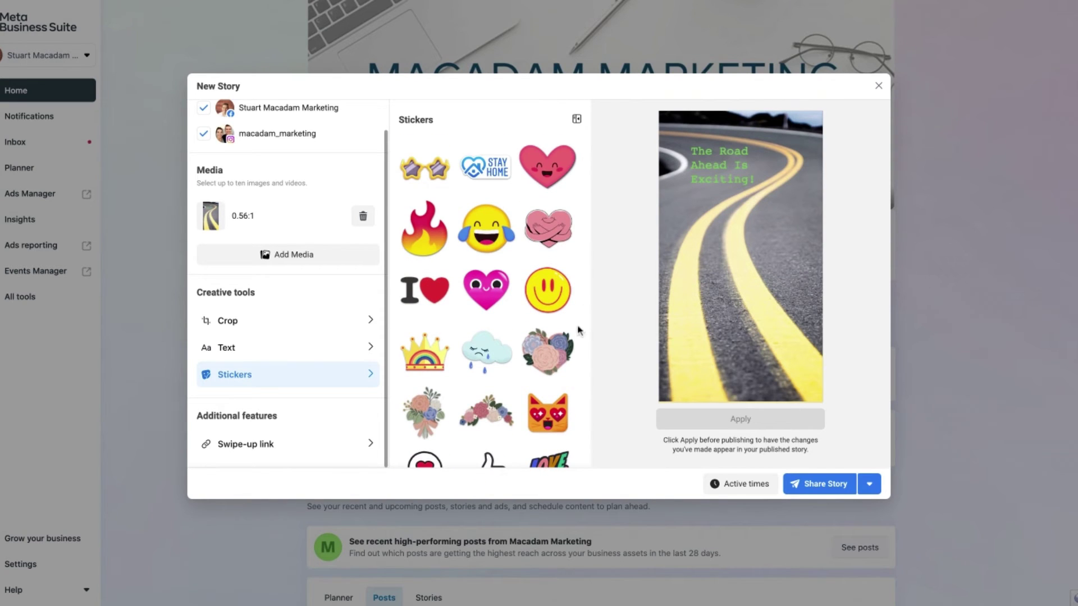
{"action": "left_click", "coordinate": [553, 296]}
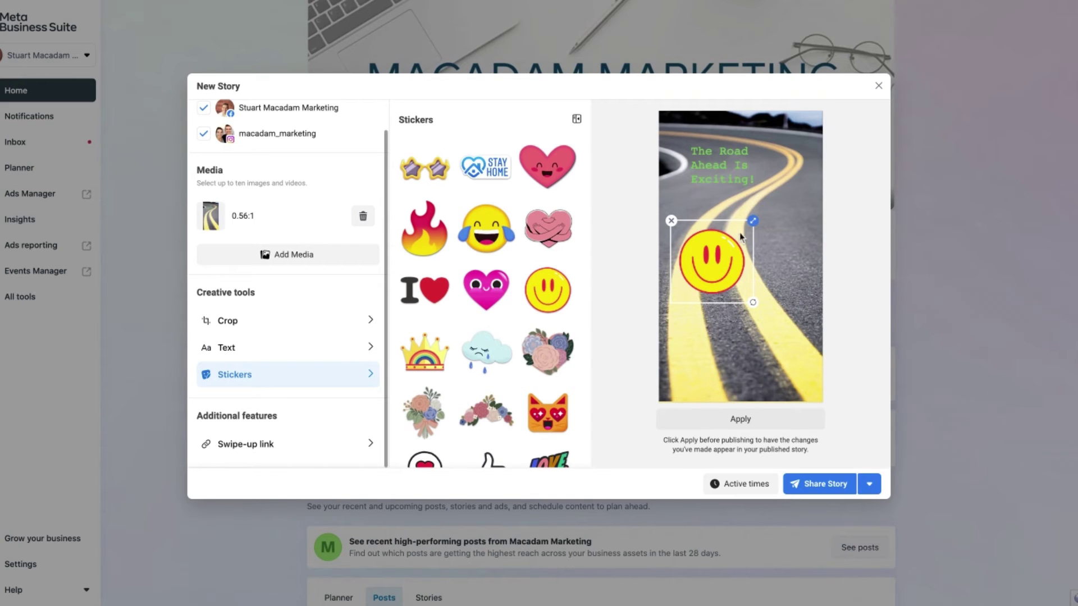
Step: Shrink the smiley slightly, place it right below the caption, and apply it
{"action": "mouse_move", "coordinate": [754, 230]}
{"action": "left_mouse_down"}
{"action": "mouse_move", "coordinate": [789, 224]}
{"action": "mouse_move", "coordinate": [750, 225]}
{"action": "left_mouse_up"}
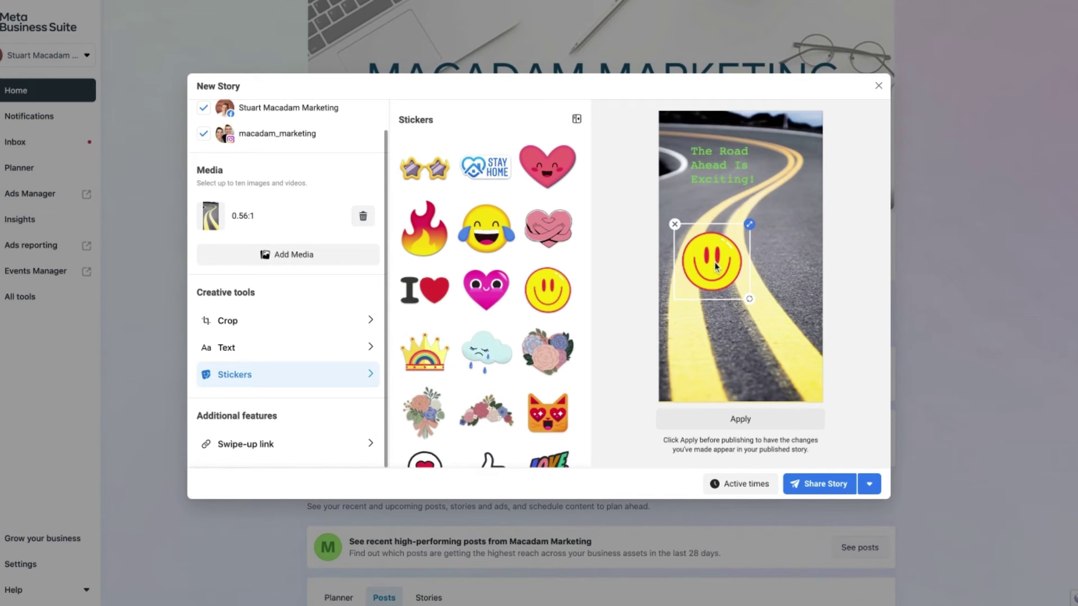
{"action": "left_click_drag", "start_coordinate": [716, 266], "coordinate": [786, 238]}
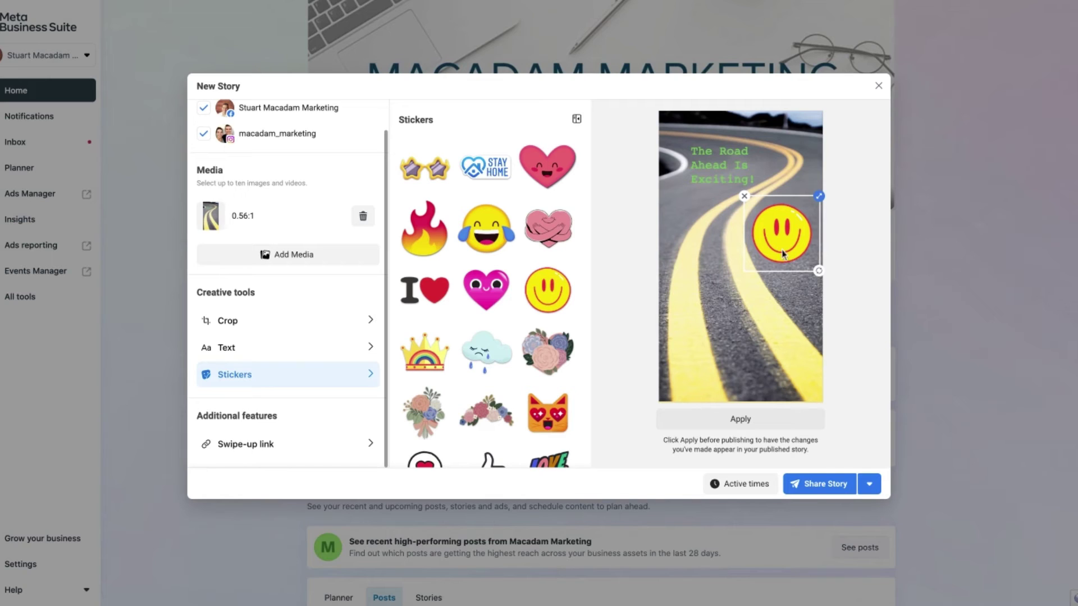
{"action": "left_click", "coordinate": [737, 418]}
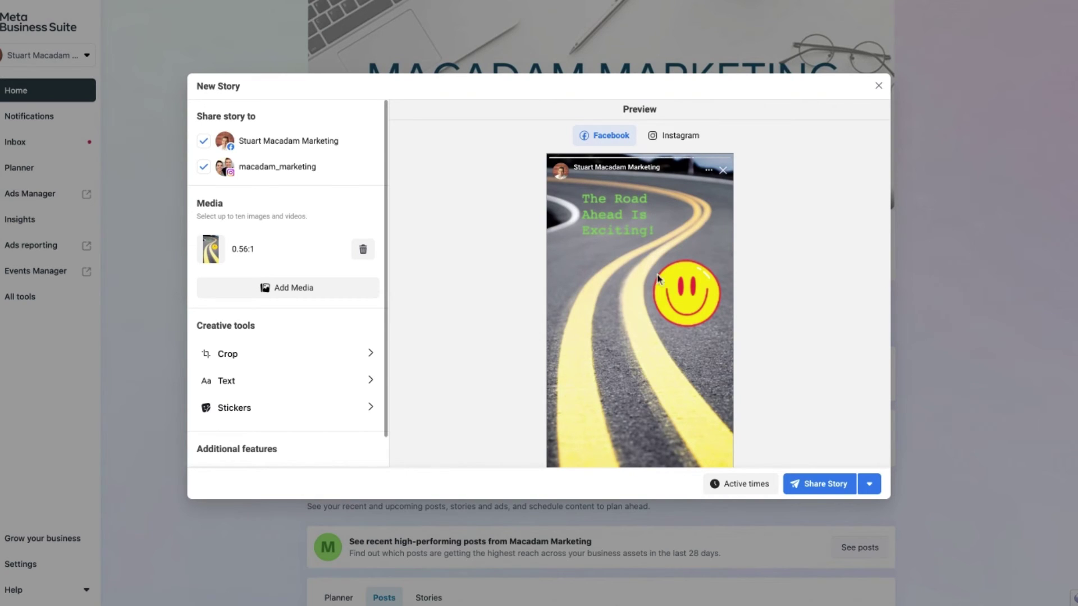
Step: Enter the business website address as the story's swipe-up web link
{"action": "scroll", "coordinate": [329, 301], "scroll_direction": "down", "scroll_amount": 1}
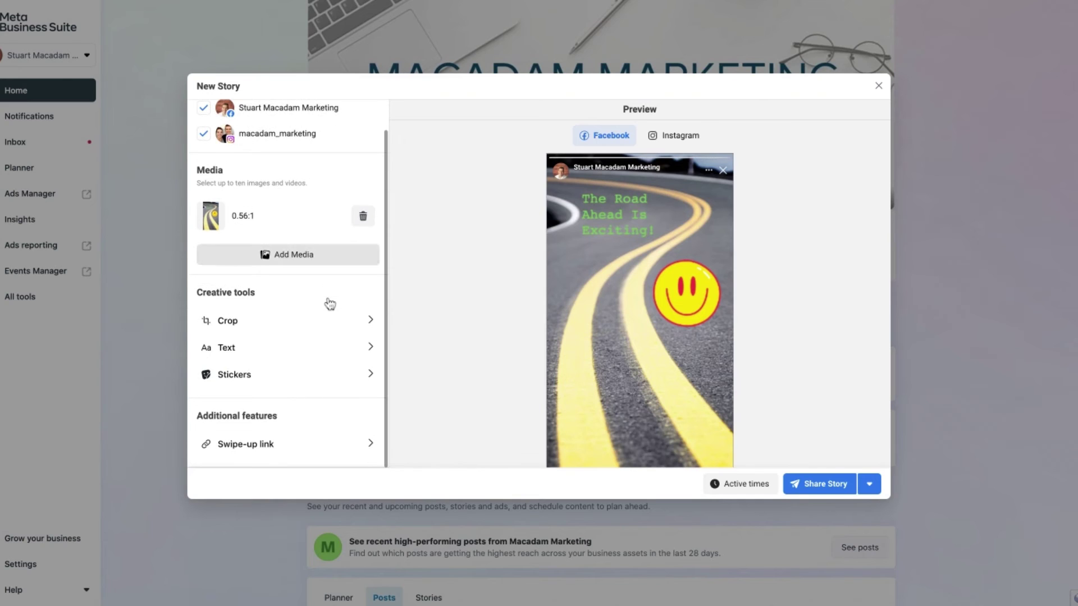
{"action": "left_click", "coordinate": [273, 452]}
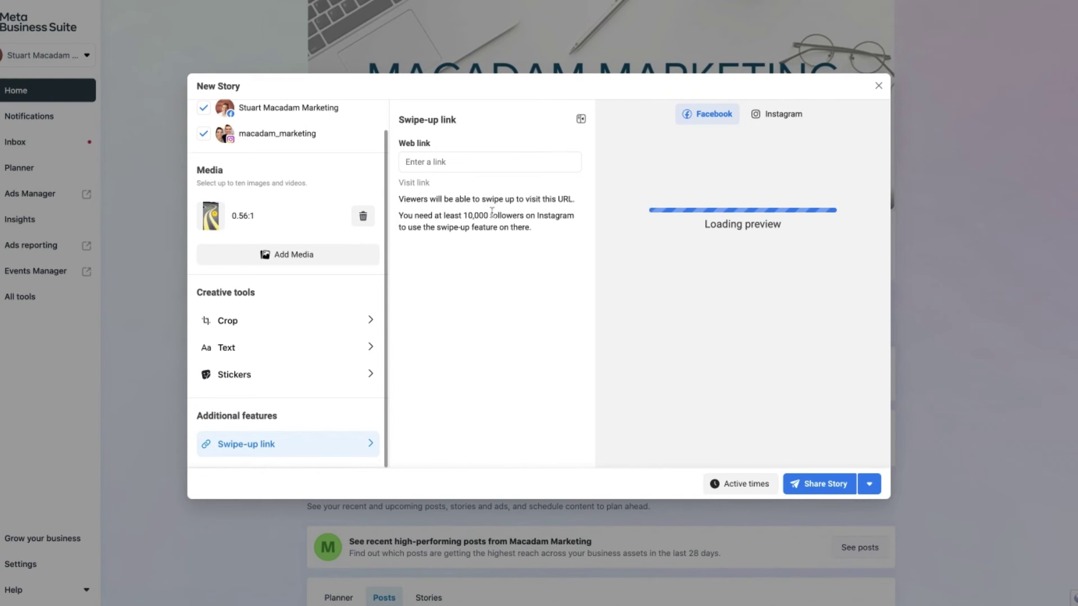
{"action": "left_click", "coordinate": [485, 163]}
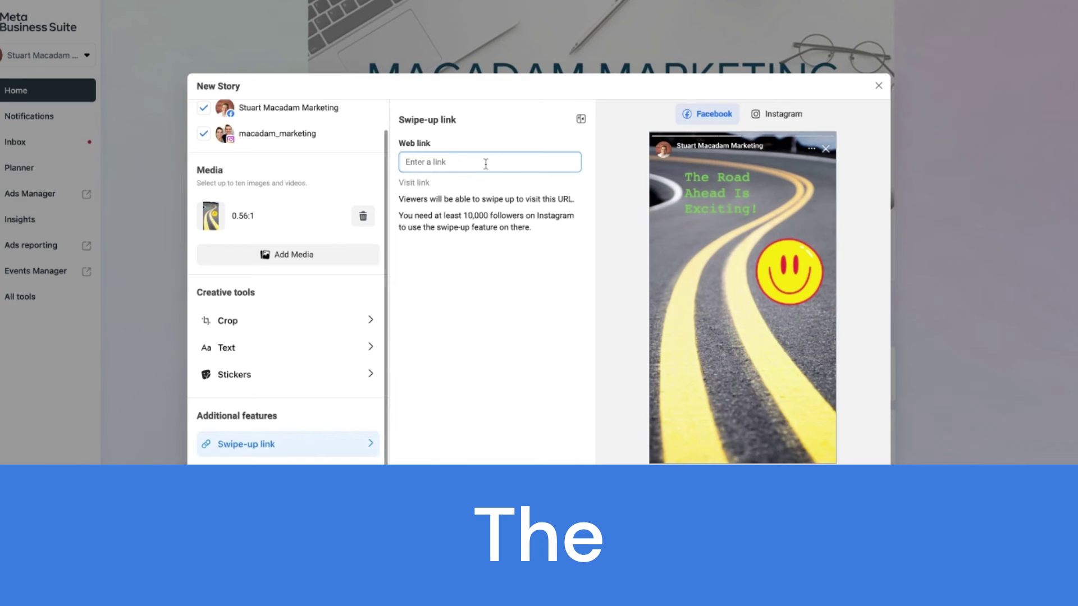
{"action": "type", "text": "www.stuartmaca"}
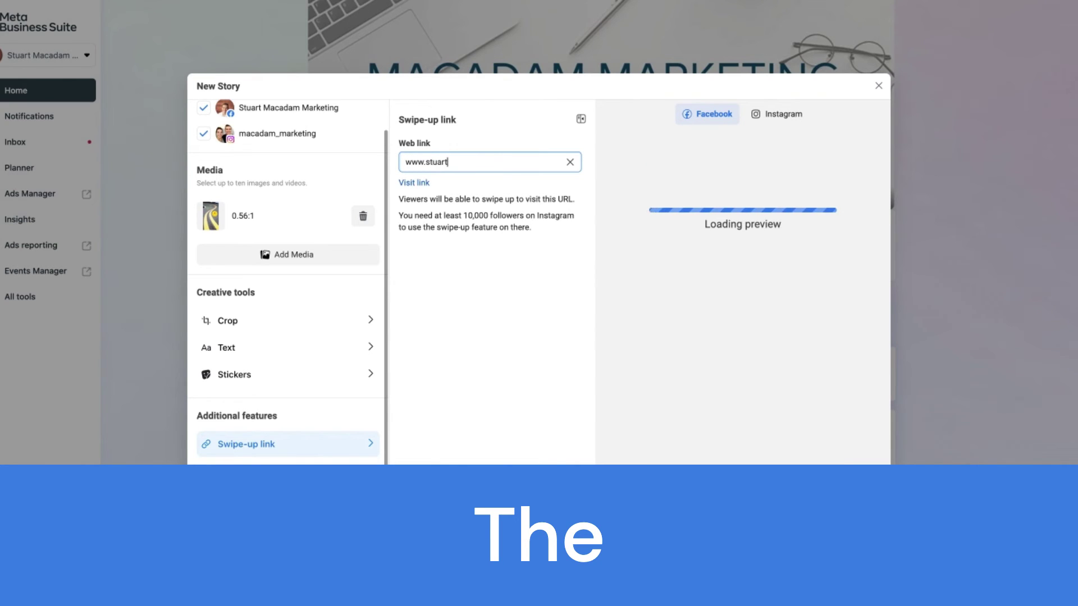
{"action": "type", "text": "dam.com"}
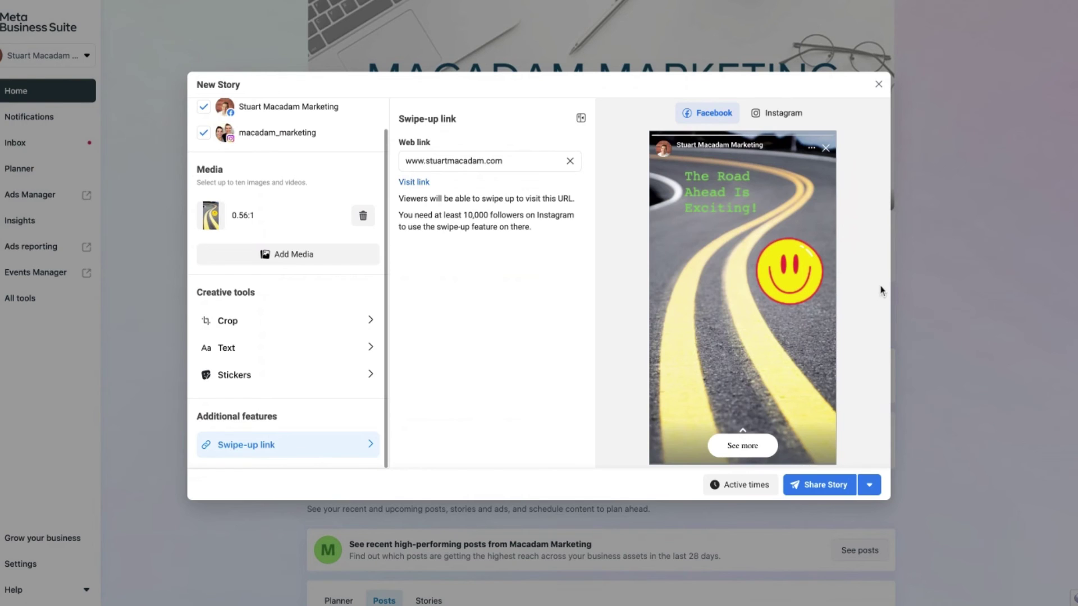
{"action": "left_click", "coordinate": [786, 115]}
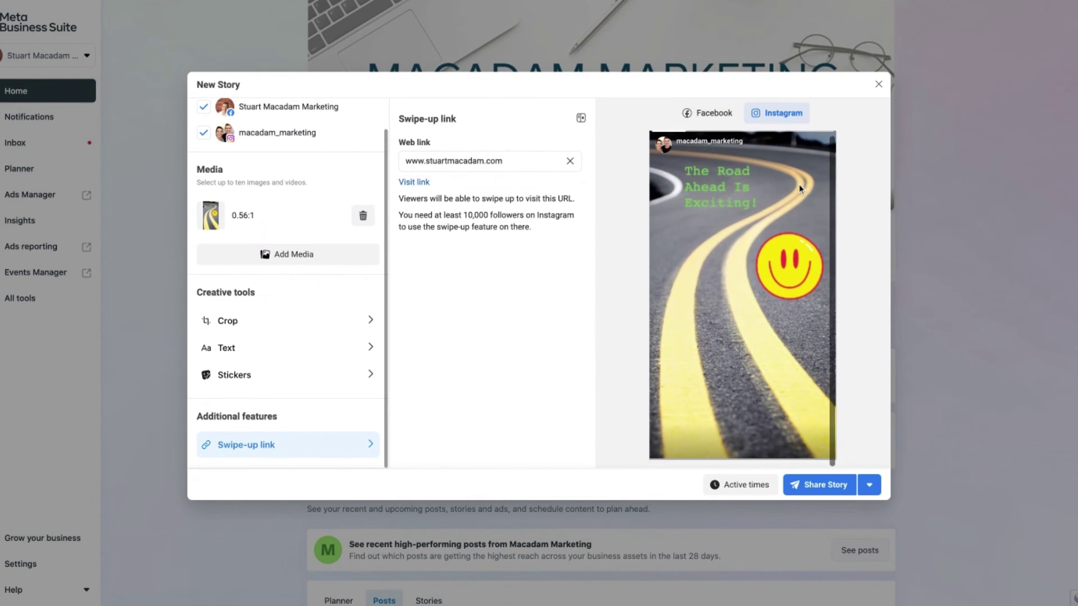
{"action": "left_click", "coordinate": [723, 115]}
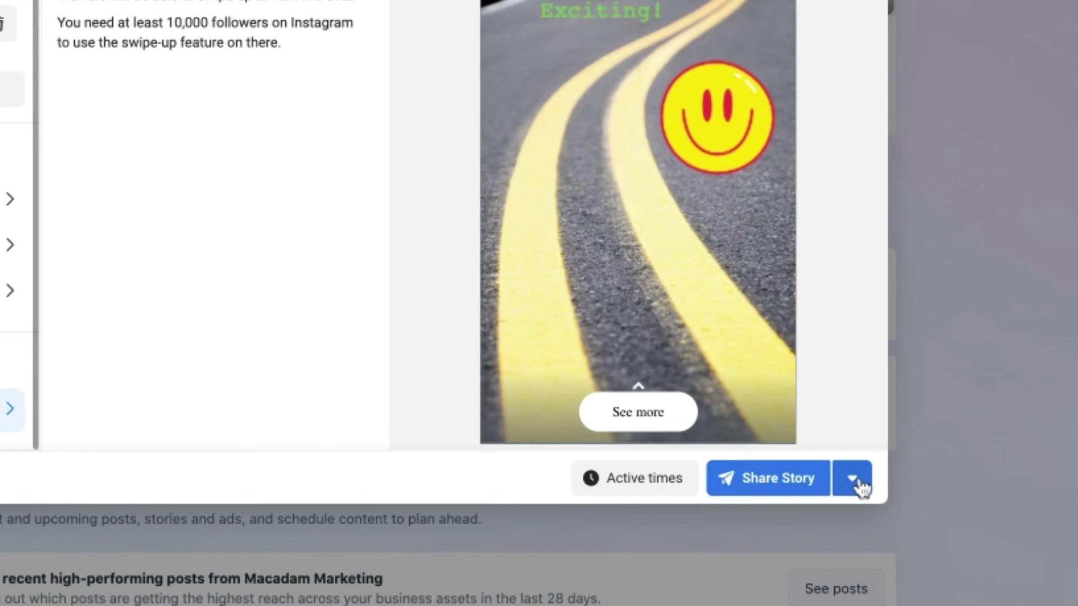
{"action": "left_click", "coordinate": [858, 483]}
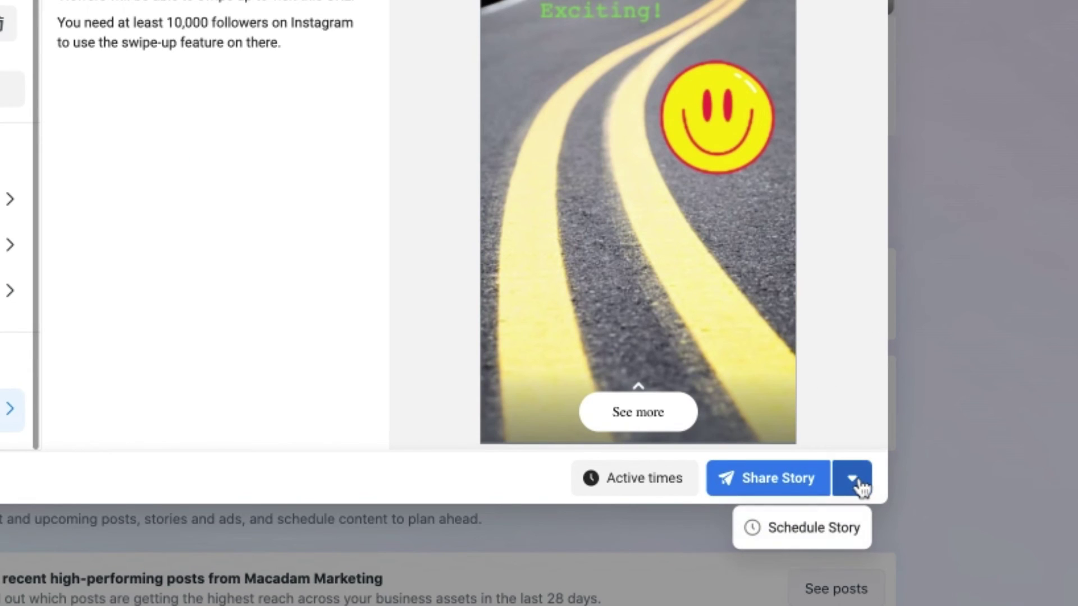
{"action": "left_click", "coordinate": [866, 362]}
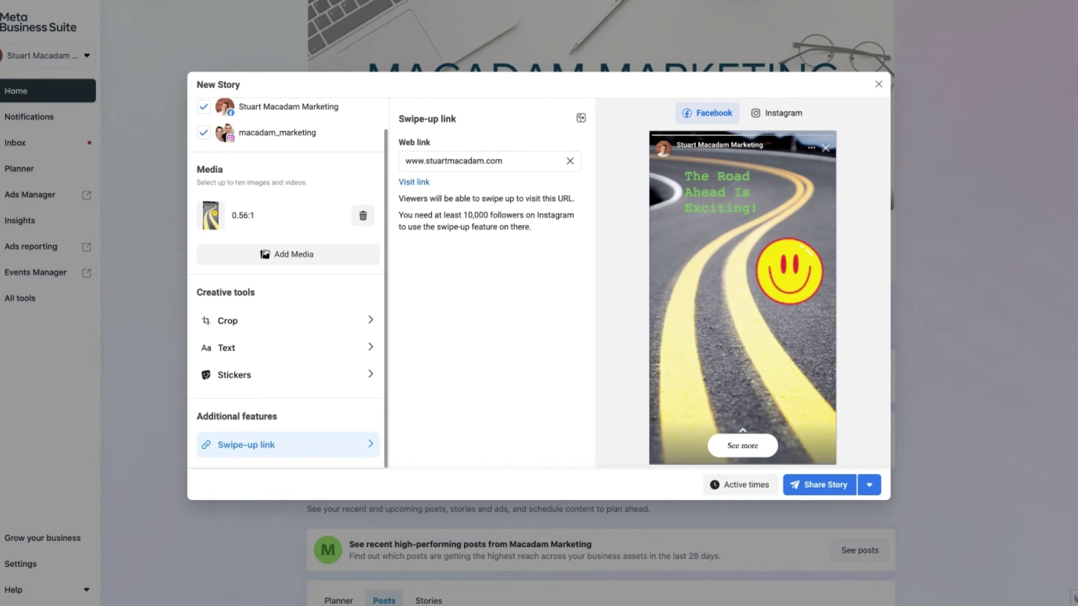
Step: Publish the story to Facebook and Instagram with Share Story
{"action": "left_click", "coordinate": [832, 486]}
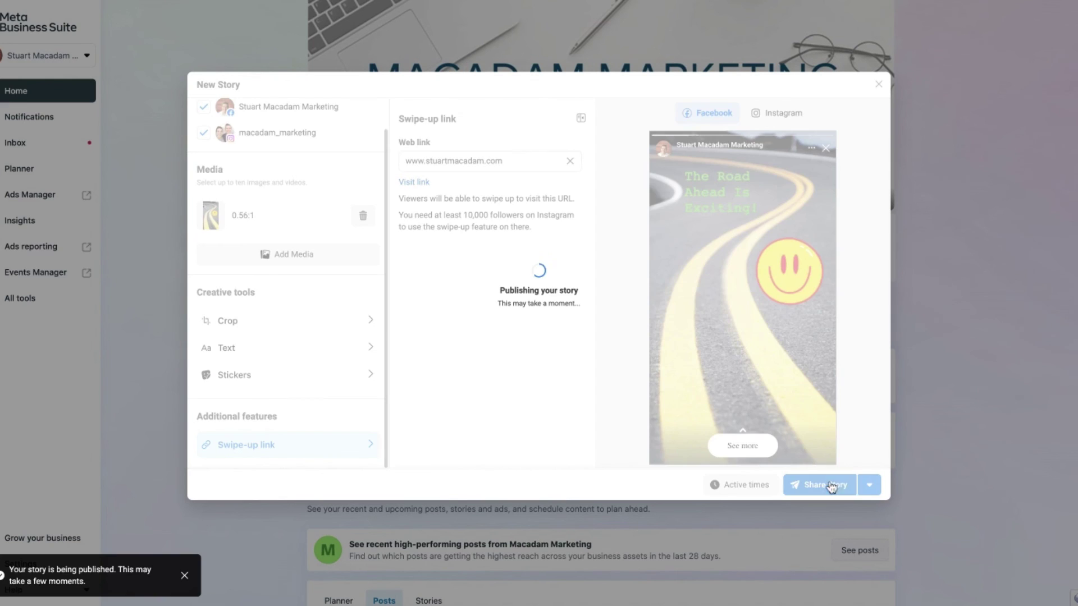